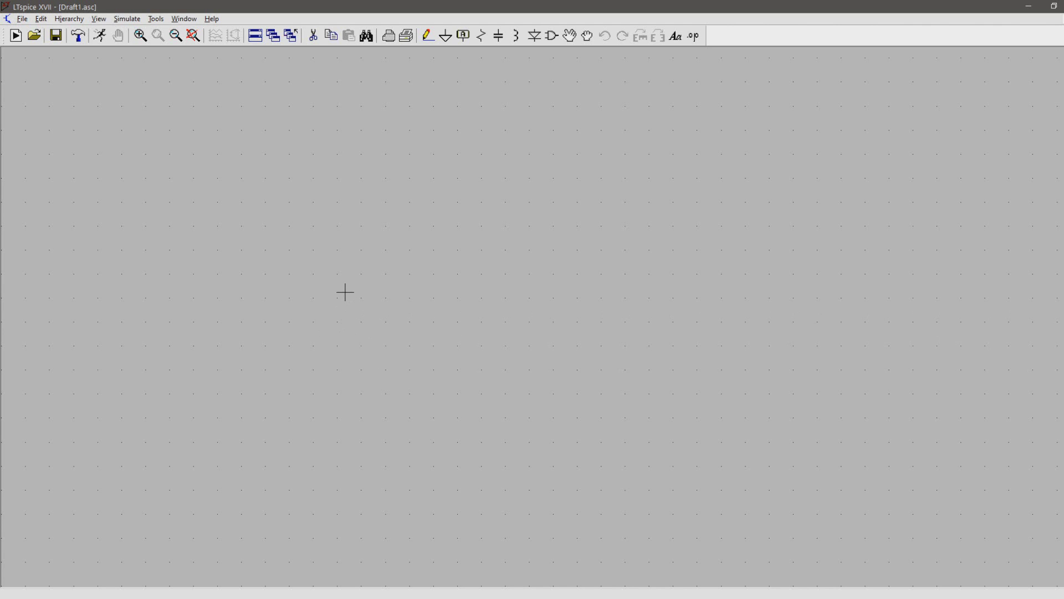
- Open the Keyboard Shortcut Map via Control Panel's Drafting Options Hot Keys button
click(136, 22)
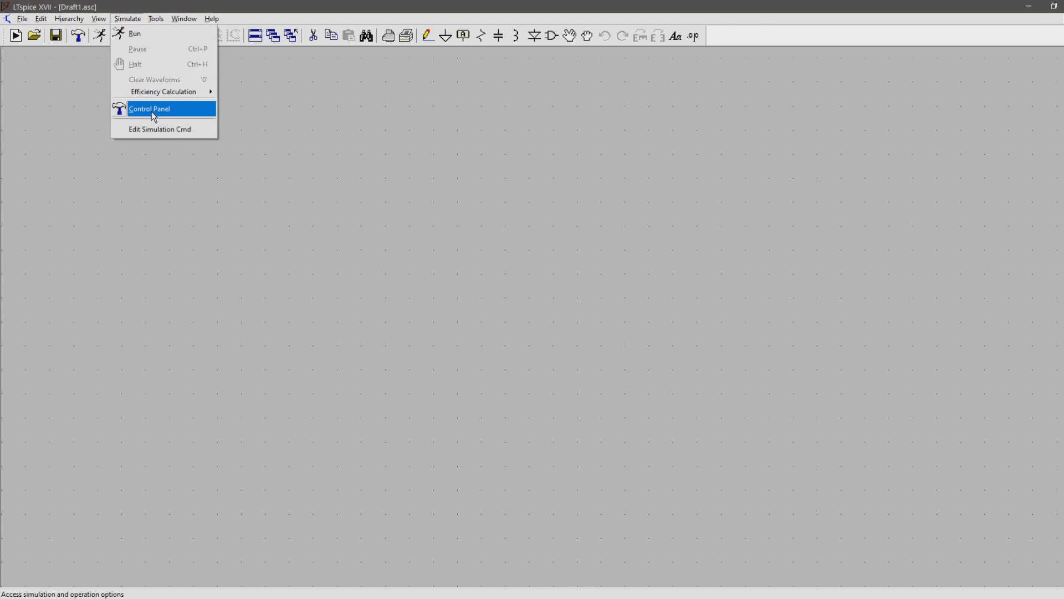
click(76, 36)
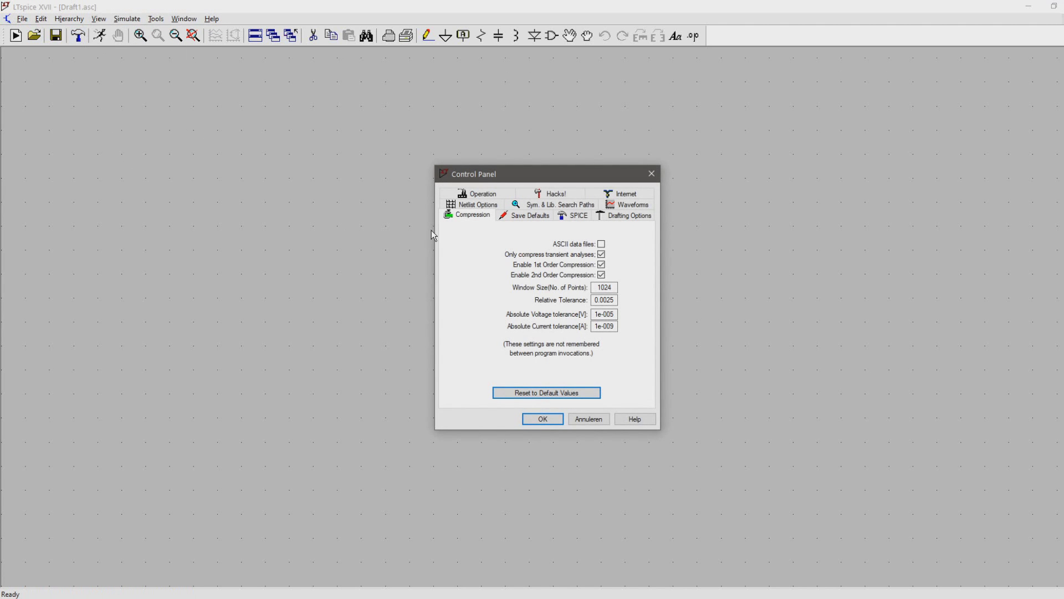
click(612, 220)
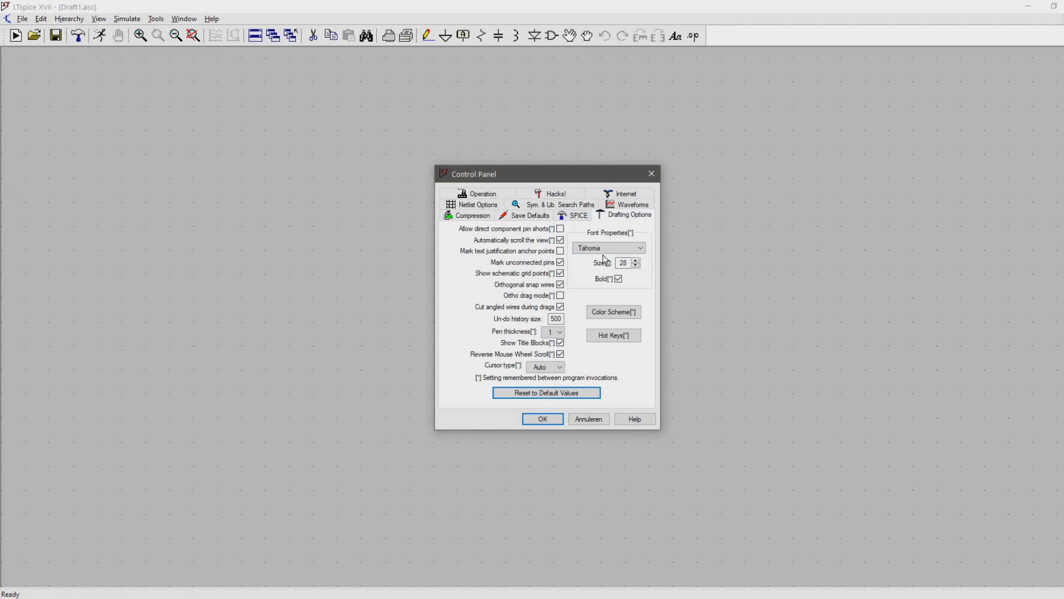
click(614, 335)
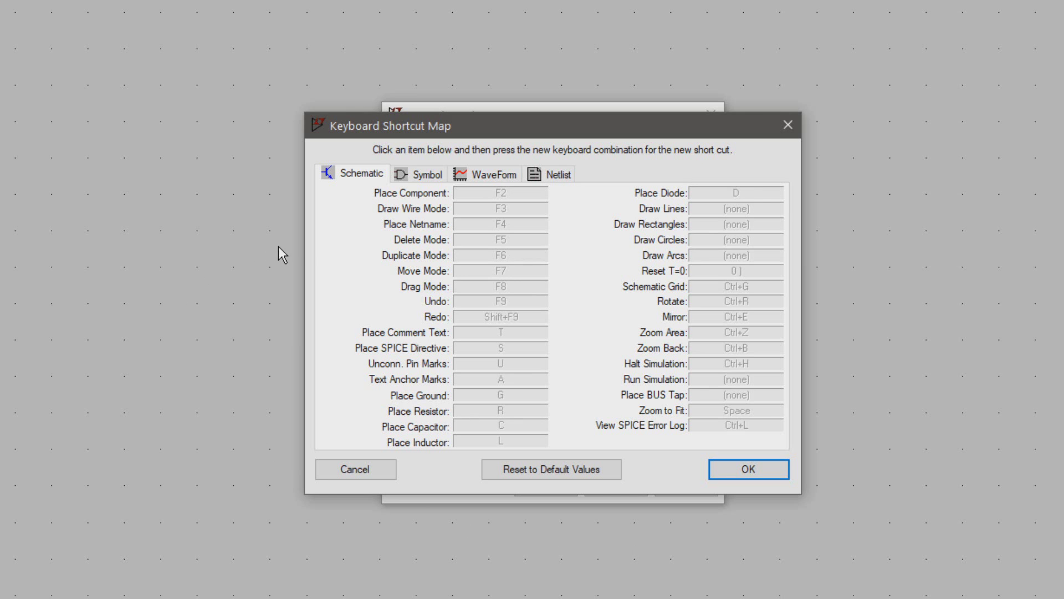
click(419, 174)
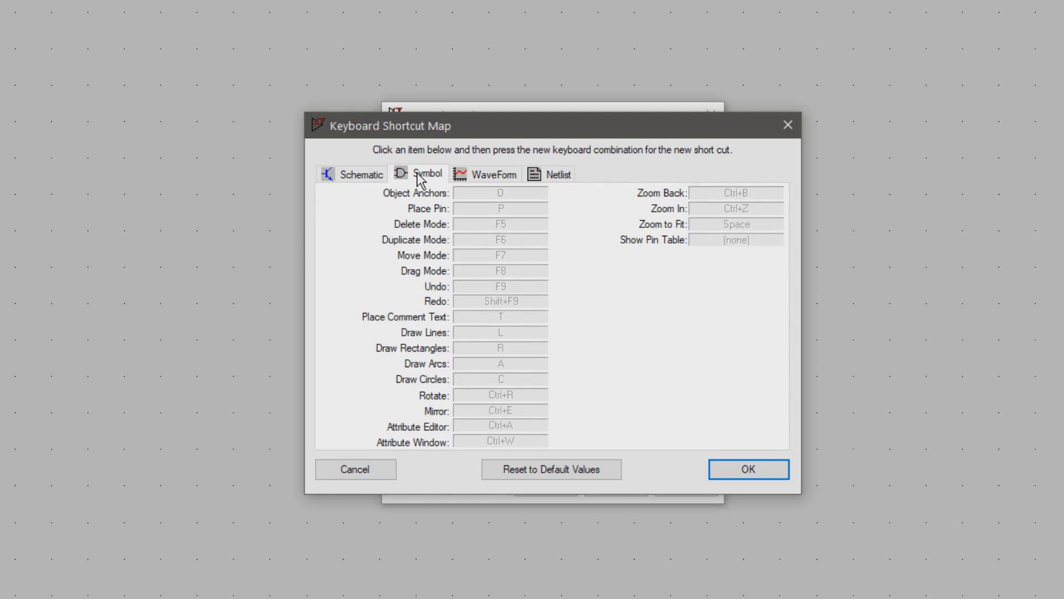
click(493, 178)
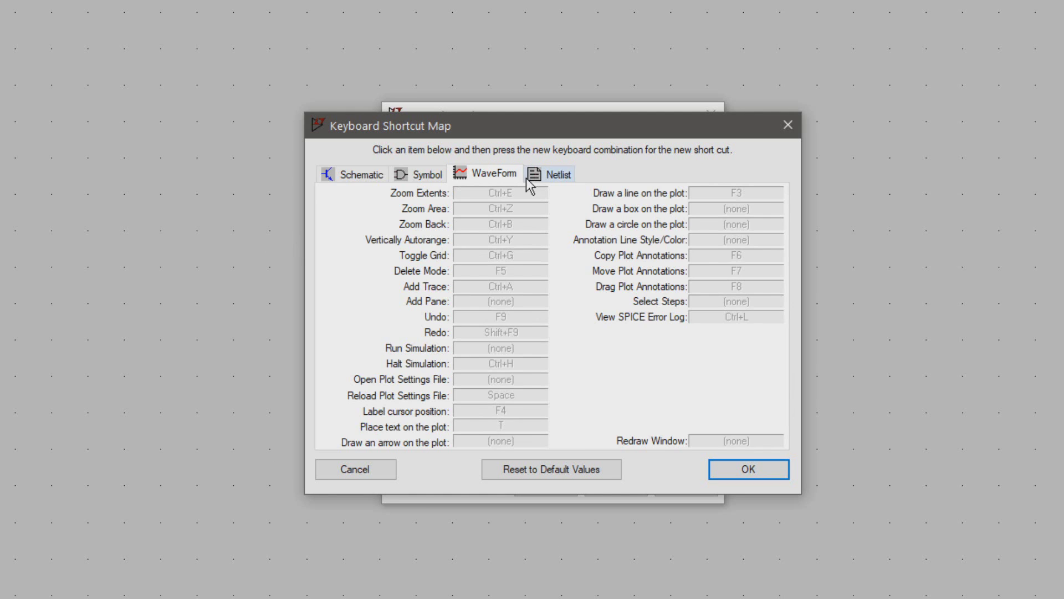
click(546, 176)
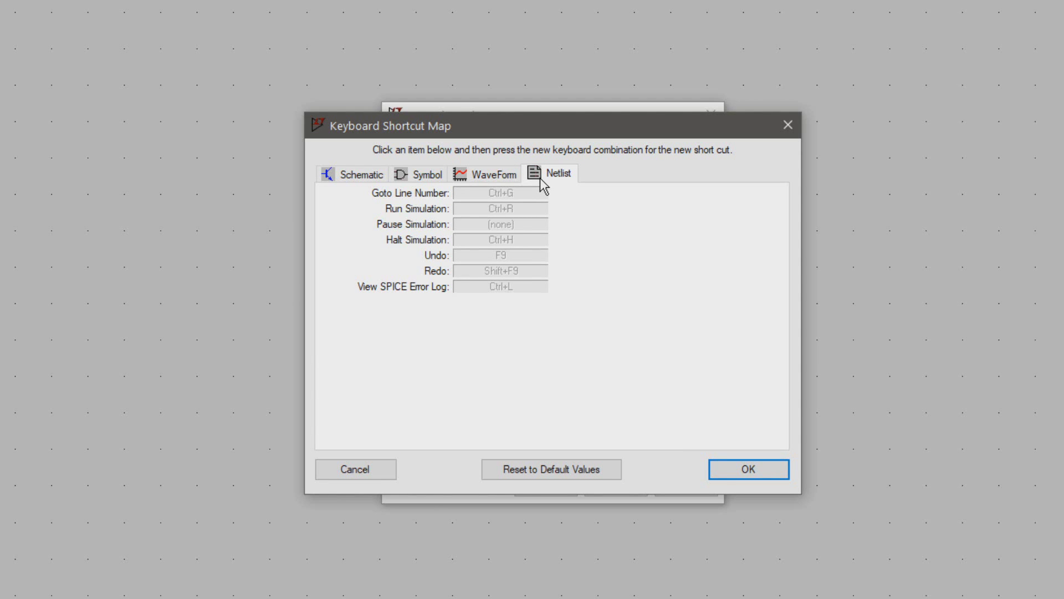
click(347, 180)
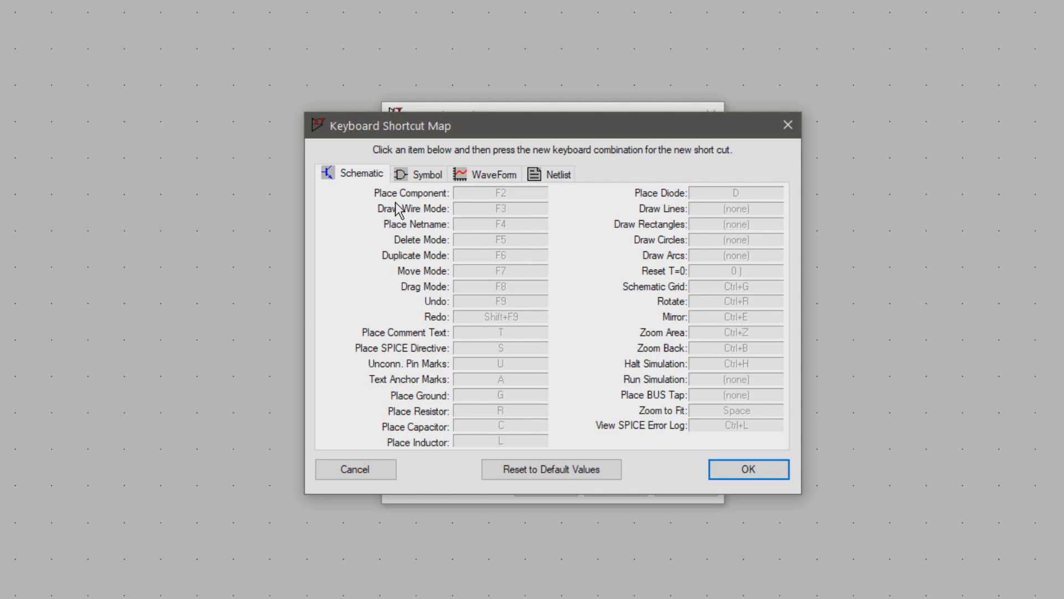
- Bind U to Place Component, N to Draw Wire Mode and M to Place Netname
click(495, 194)
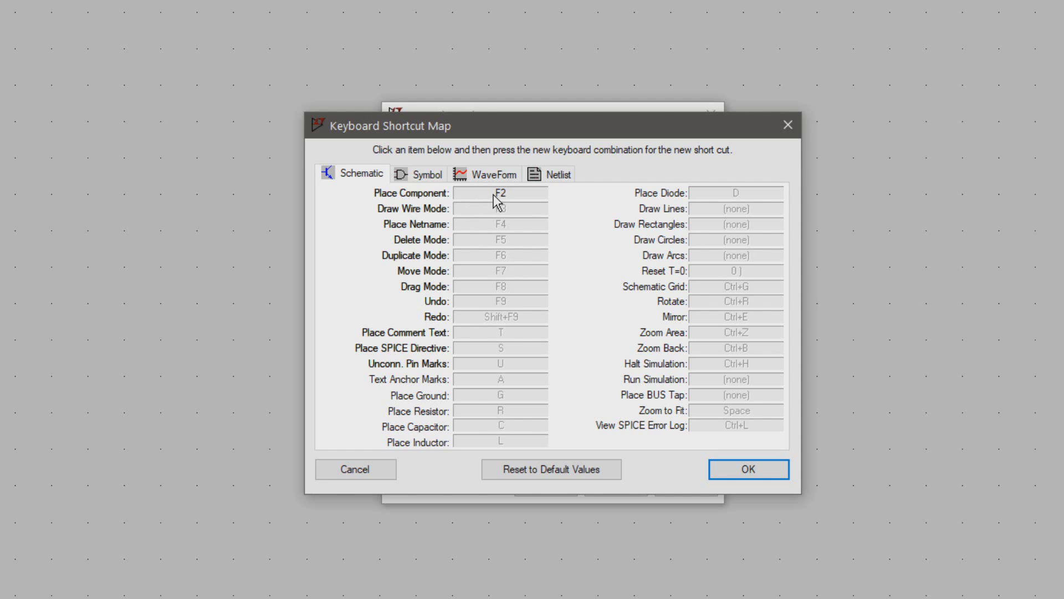
key(u)
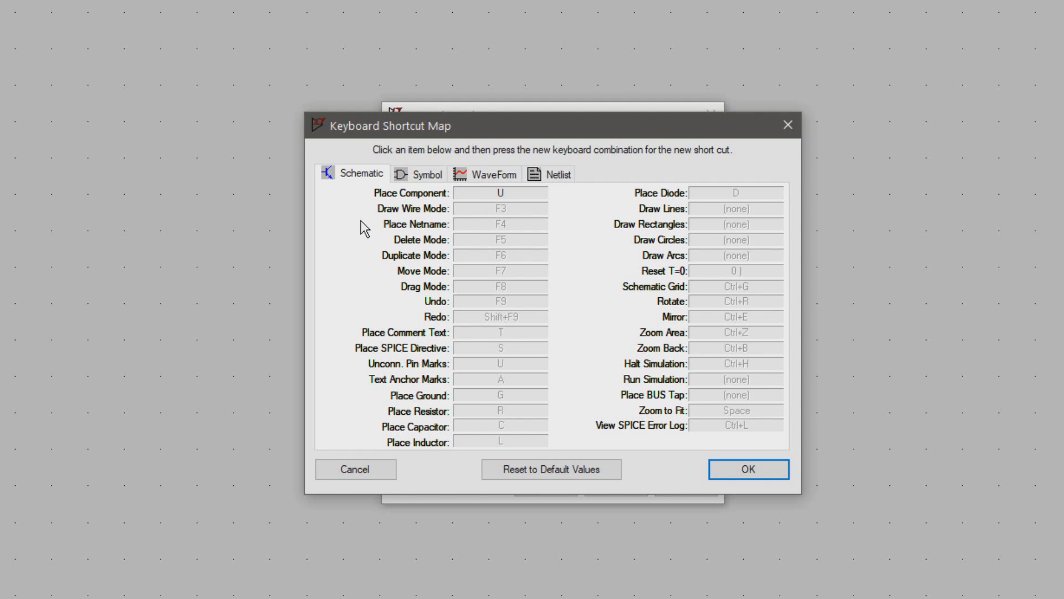
key(Tab)
key(shift+Tab)
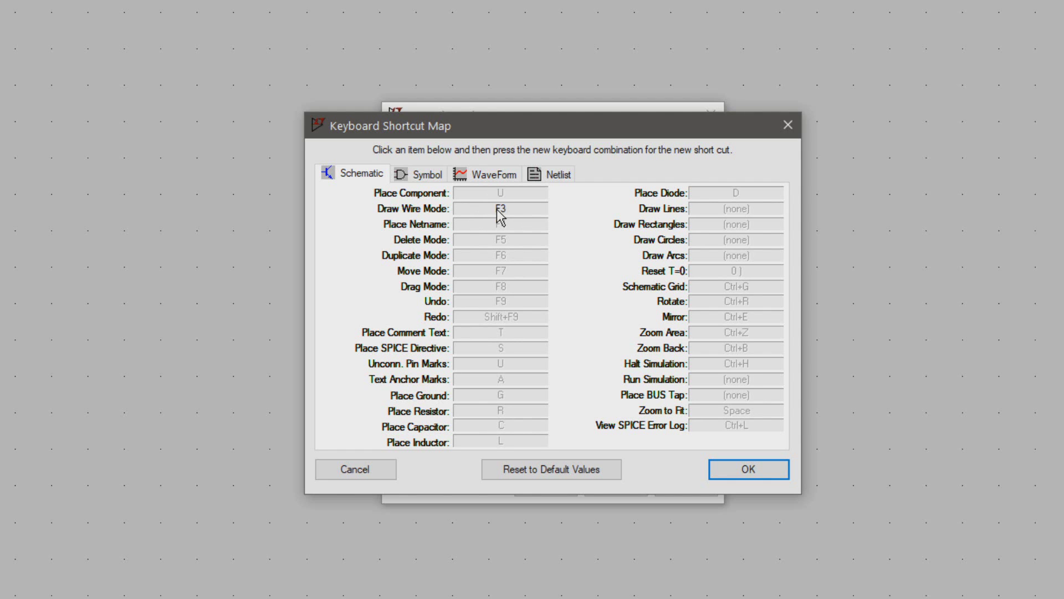
key(n)
click(391, 225)
key(m)
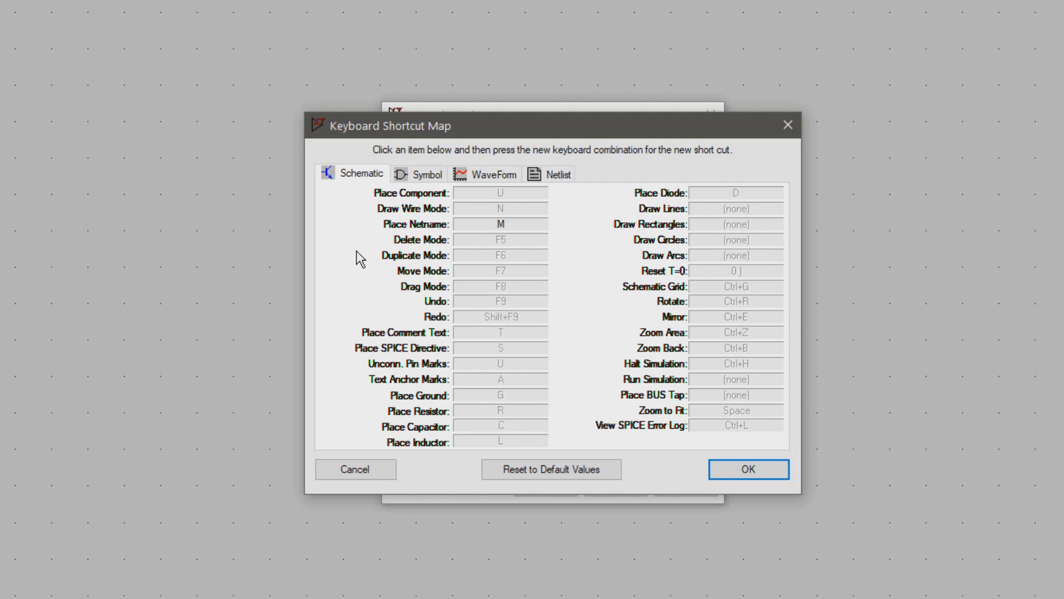
- Step past the mode shortcuts and set Undo to Ctrl+Z and Redo to Ctrl+Y
click(395, 244)
click(362, 255)
click(409, 272)
click(413, 287)
click(425, 302)
key(ctrl+z)
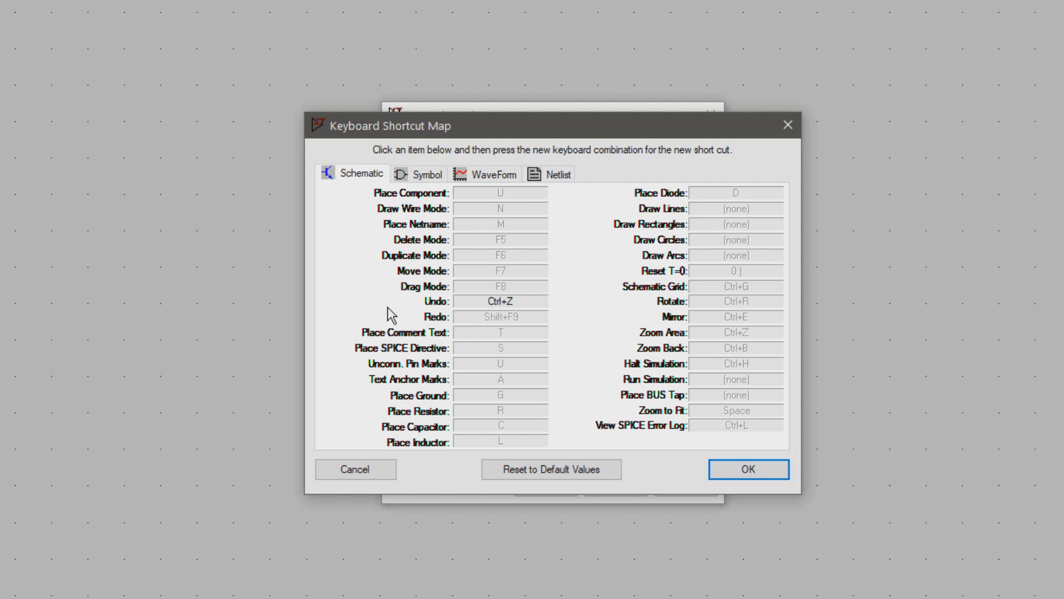
click(427, 319)
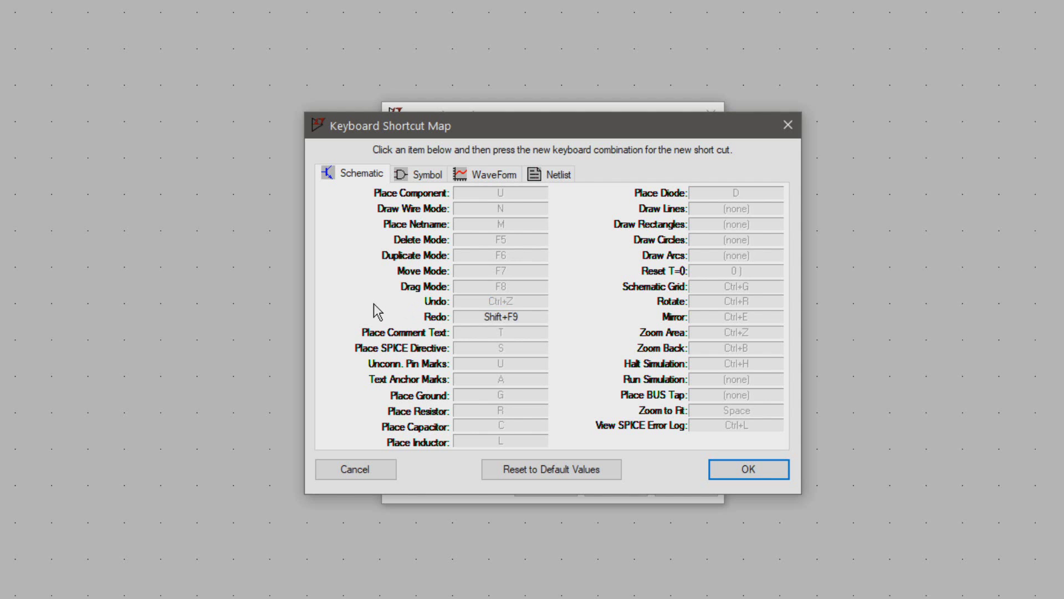
key(ctrl+y)
- Move further down the list and select the Unconn. Pin Marks shortcut
click(378, 333)
click(373, 351)
click(382, 363)
click(384, 381)
click(388, 369)
- Delete the Unconn. Pin Marks and Text Anchor Marks shortcuts, confirming Yes for each
key(Delete)
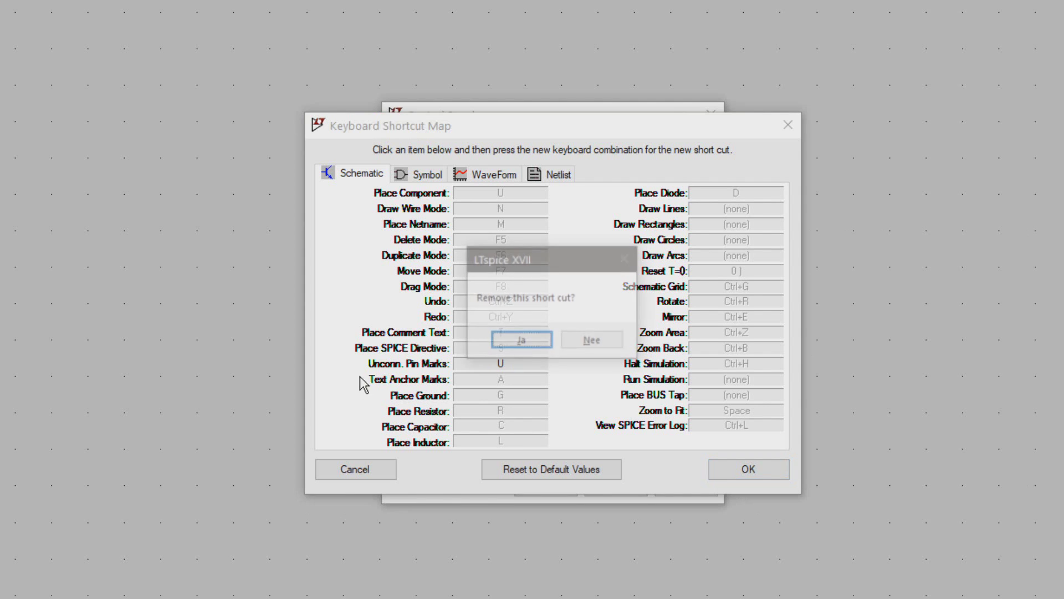
click(515, 341)
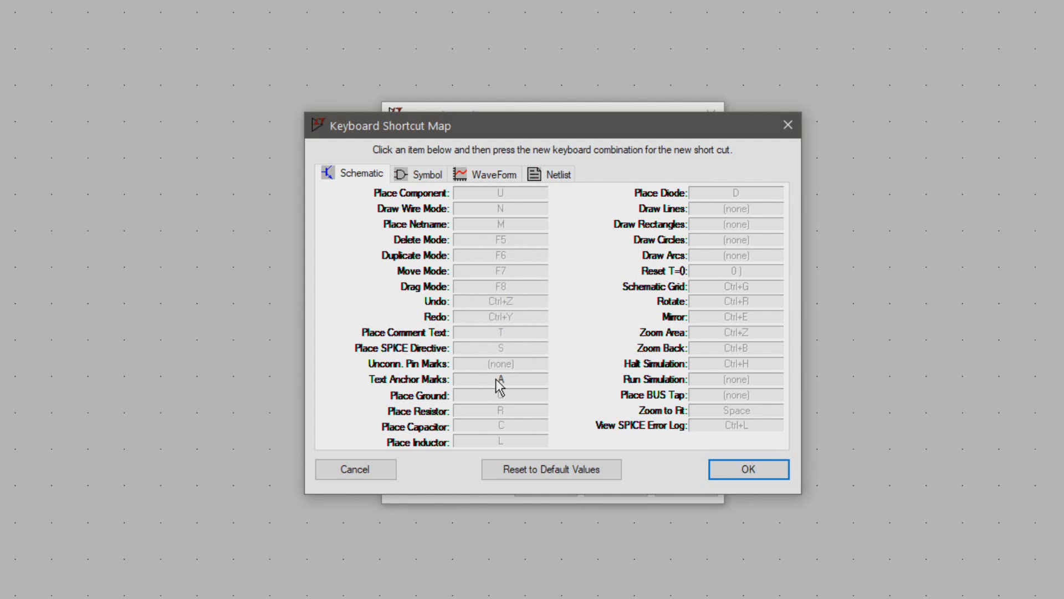
click(500, 382)
key(Delete)
click(519, 340)
click(644, 194)
- Work down the right-hand shortcut column to select the Run Simulation field
click(650, 215)
click(652, 223)
click(654, 241)
click(654, 259)
click(649, 270)
click(653, 287)
click(674, 300)
click(654, 332)
click(657, 347)
click(632, 383)
key(space)
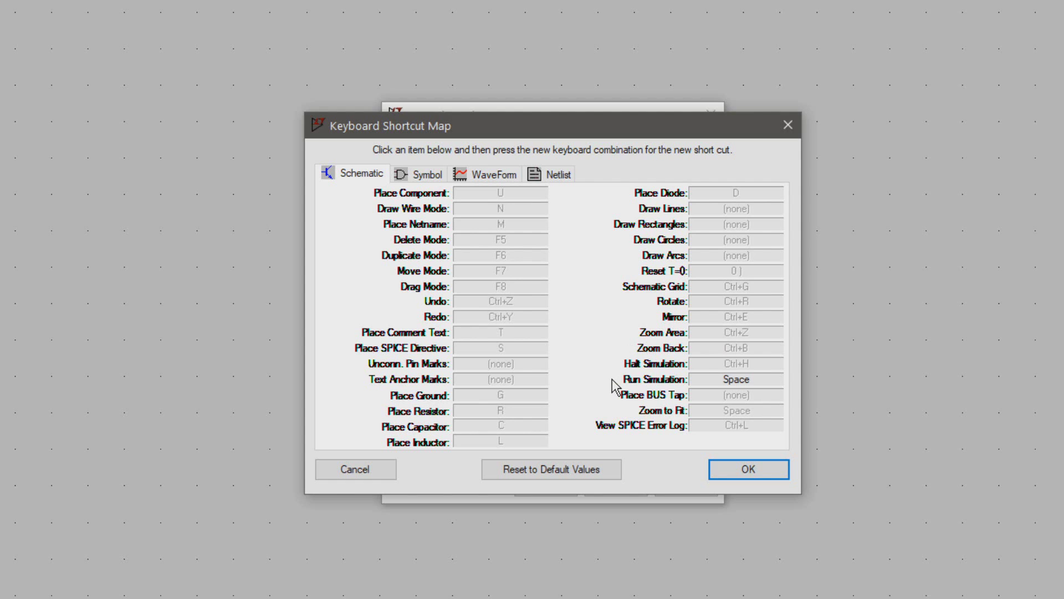